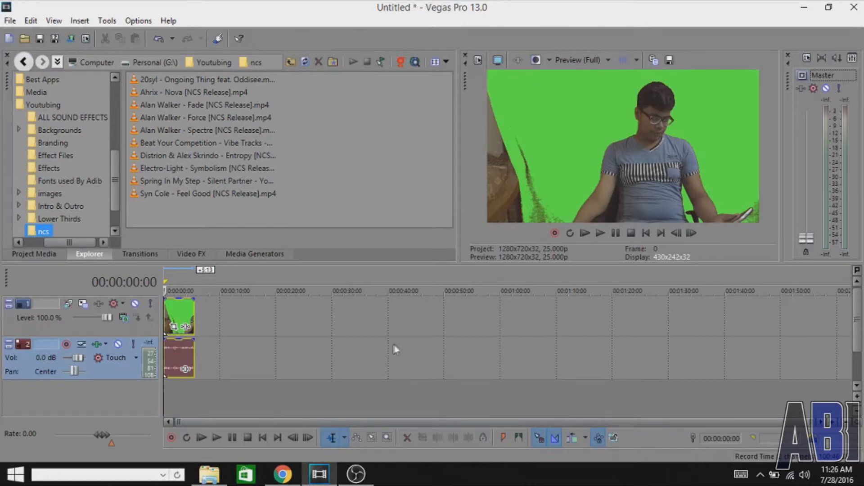
Show the Chroma Keyer presets among the available video effects
click(191, 255)
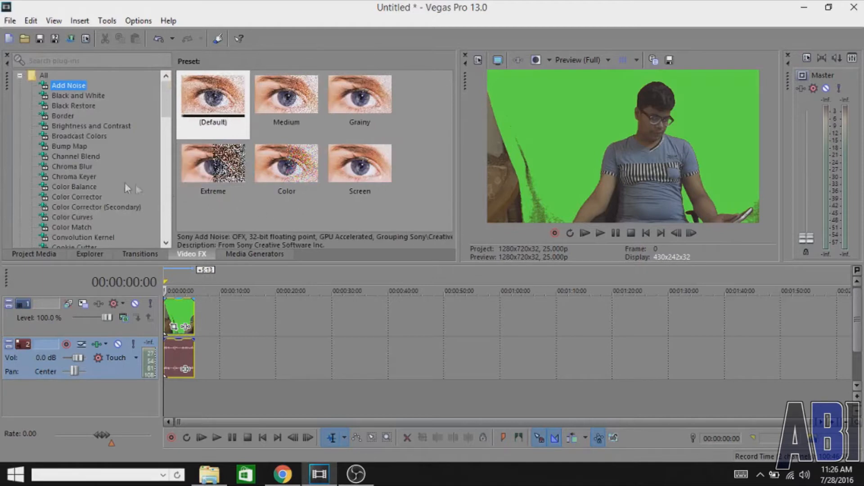
click(88, 178)
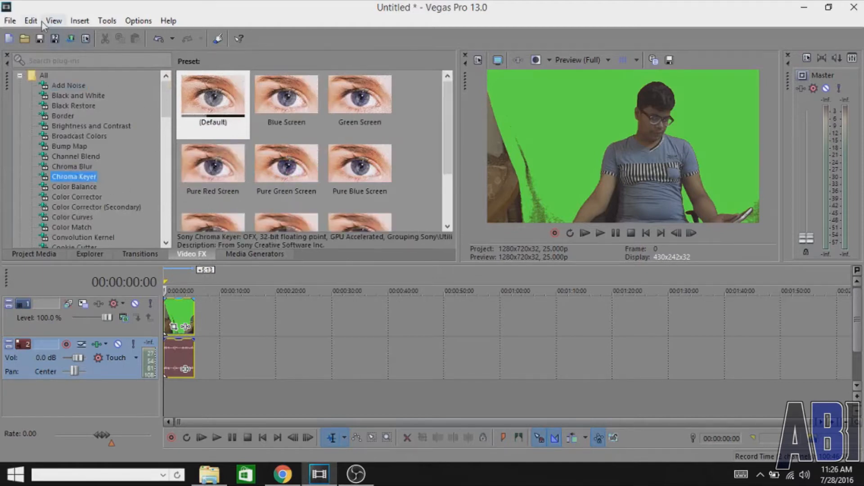
click(53, 21)
mouse_move(88, 70)
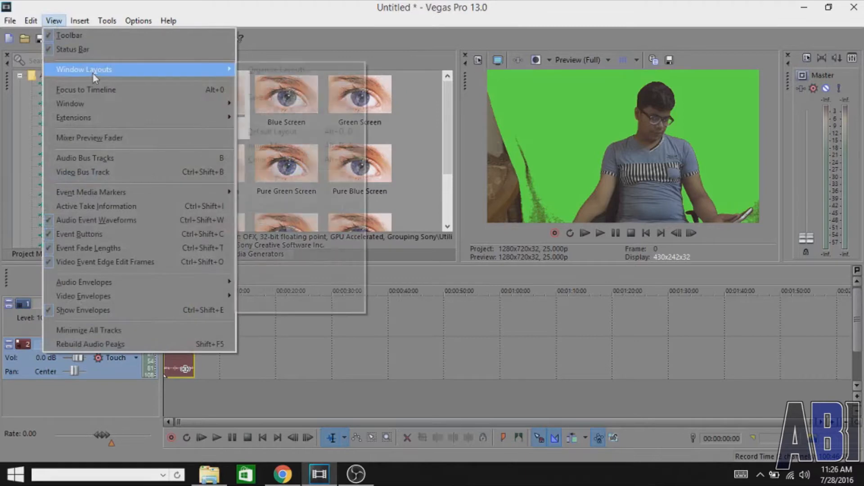
click(461, 206)
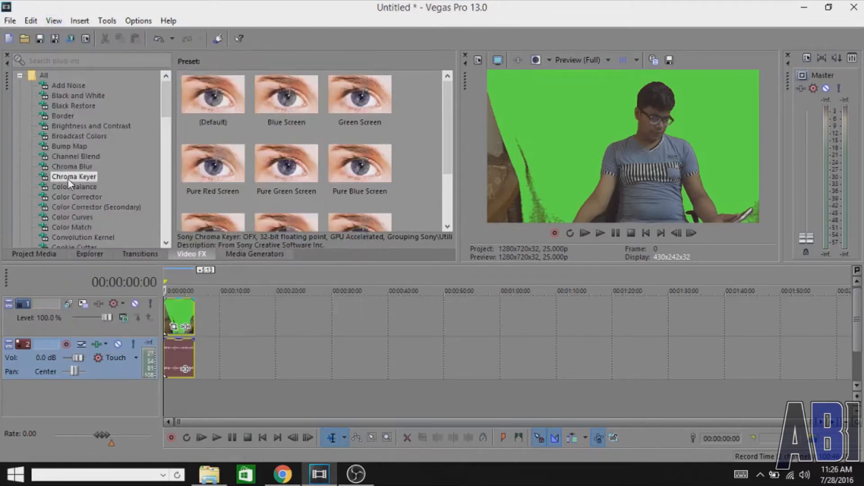
Apply the default Chroma Keyer preset to the green-screen clip, keeping the preview unobstructed by the effect settings
drag(221, 92, 186, 318)
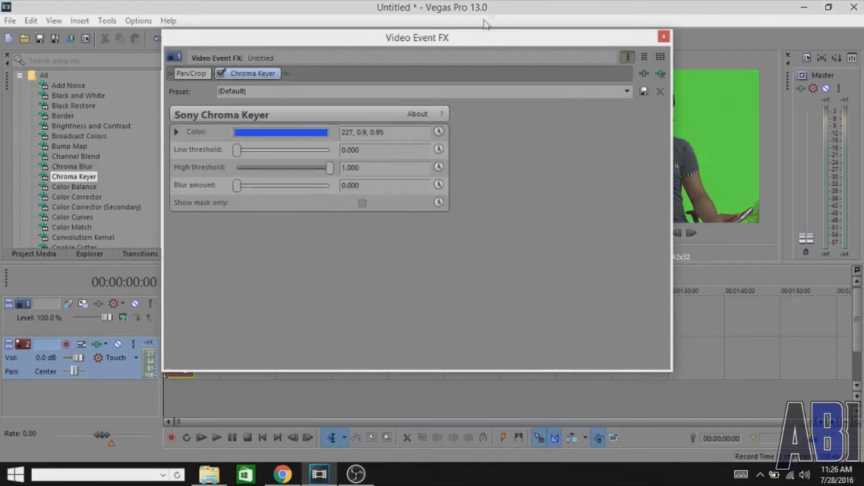
drag(512, 37, 380, 99)
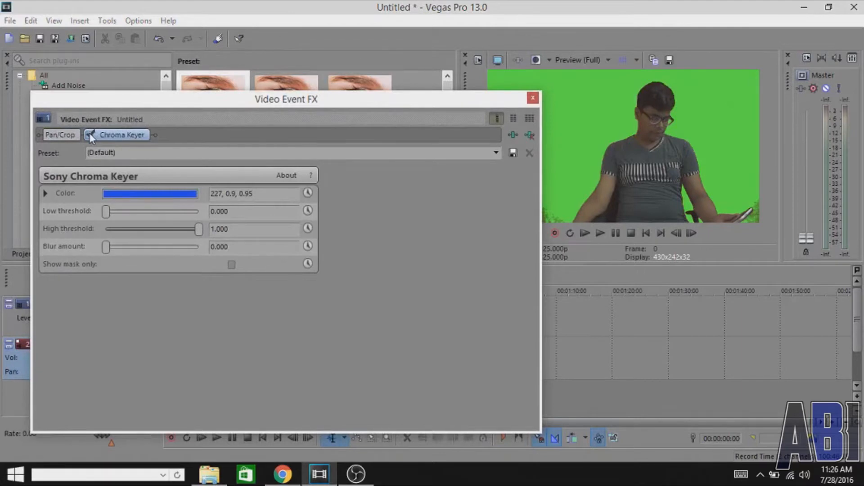
Sample the green backdrop in the preview as the Chroma Keyer color and enable the effect
click(158, 195)
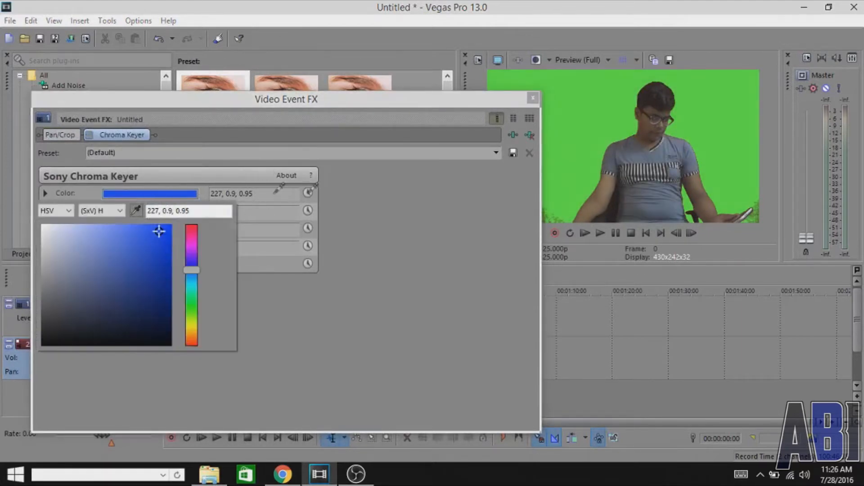
click(589, 89)
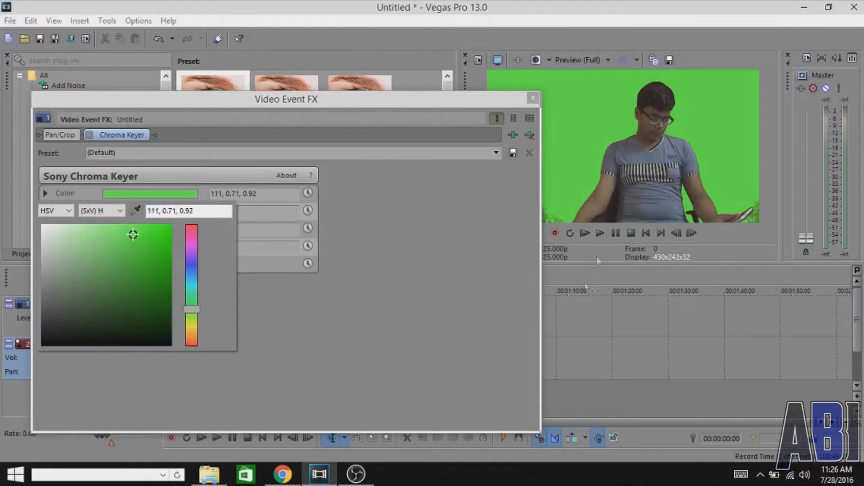
click(324, 292)
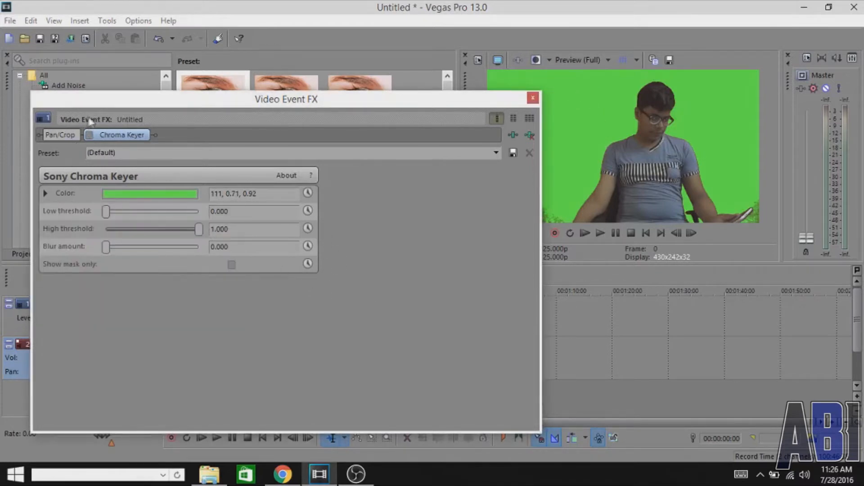
click(90, 134)
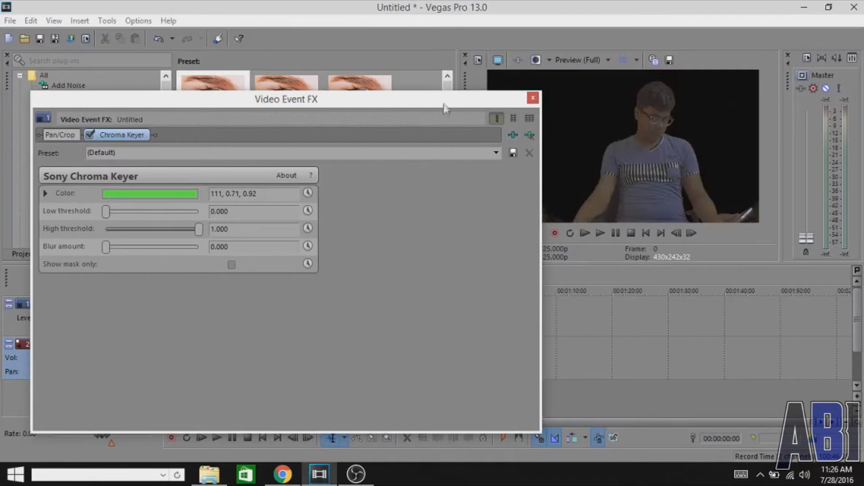
Tune the Chroma Keyer to a high threshold of about 0.74, with low threshold and blur amount at 0
mouse_move(452, 104)
mouse_down()
mouse_move(354, 324)
mouse_move(369, 378)
mouse_move(335, 171)
mouse_move(447, 93)
mouse_up()
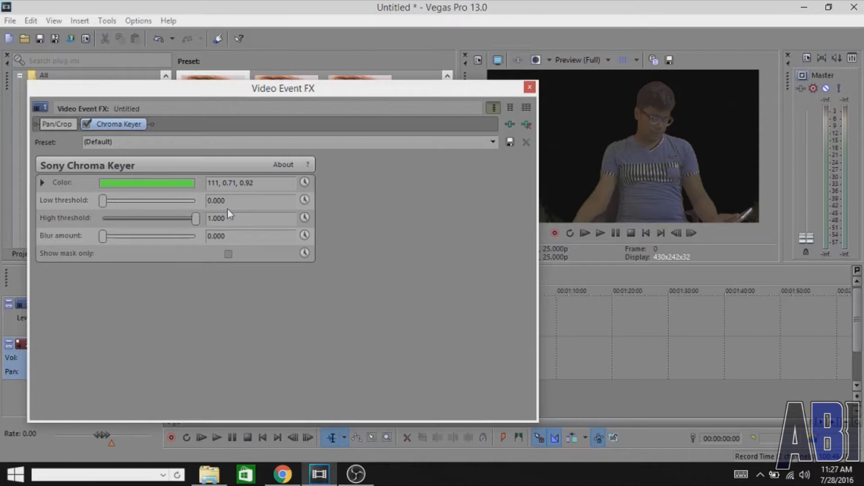
drag(102, 199, 72, 194)
drag(103, 238, 132, 244)
drag(195, 215, 138, 213)
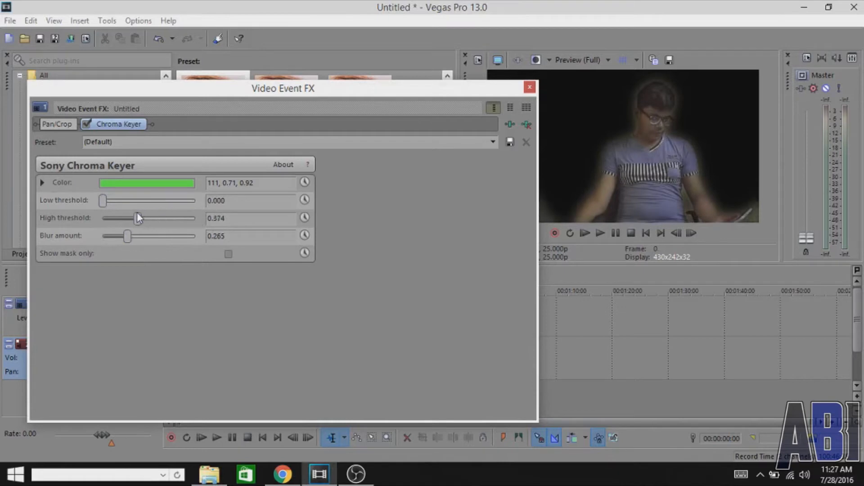
drag(121, 243, 2, 254)
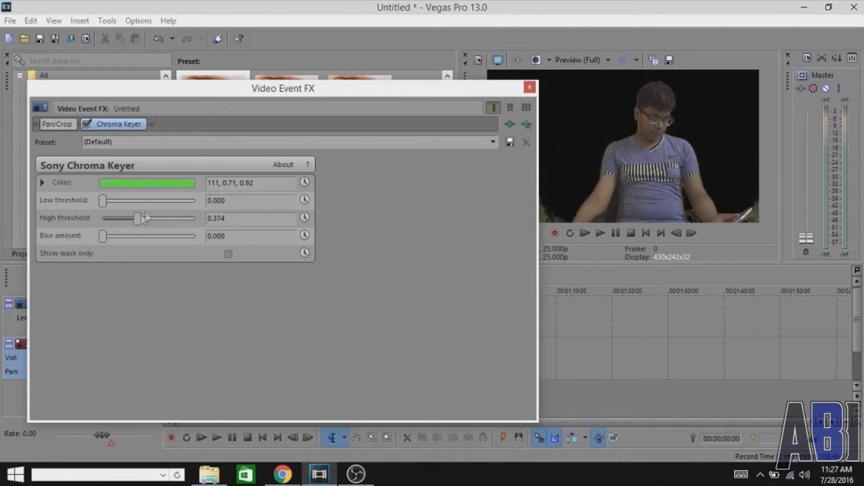
drag(148, 219, 174, 221)
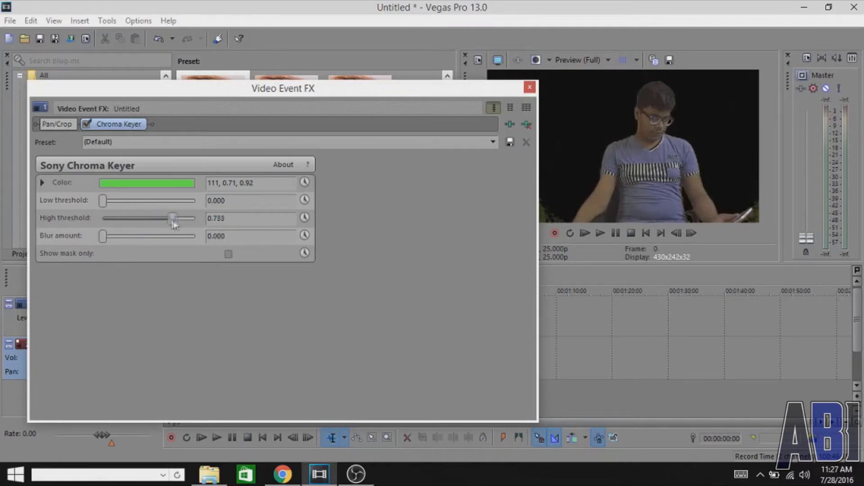
click(529, 87)
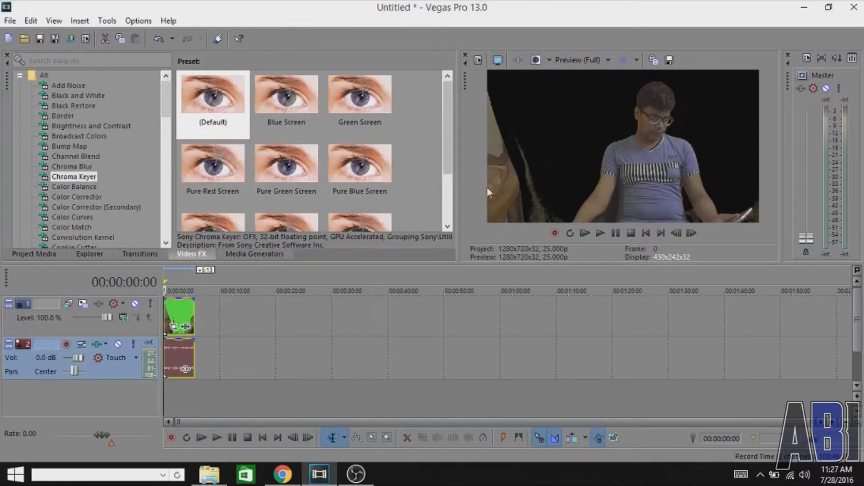
Crop the unkeyed area off the left of the clip with Pan/Crop at 00:00:00:23, and play back the result
click(169, 316)
scroll(382, 343, up, 5)
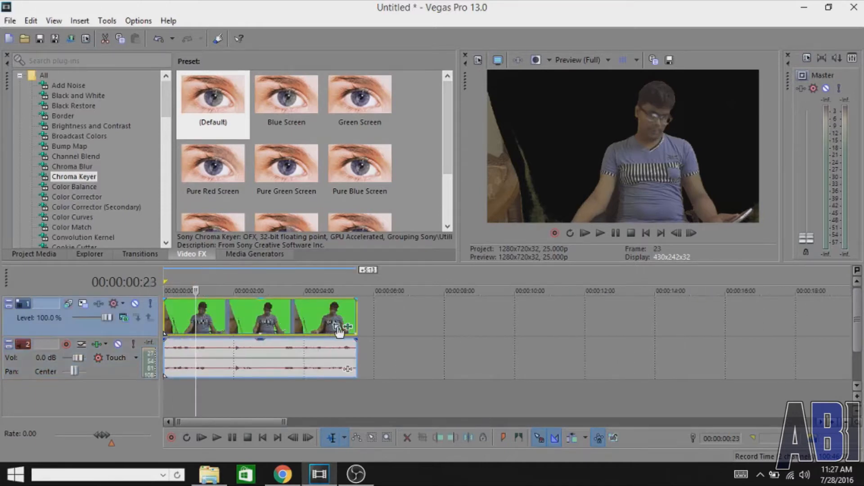
click(337, 328)
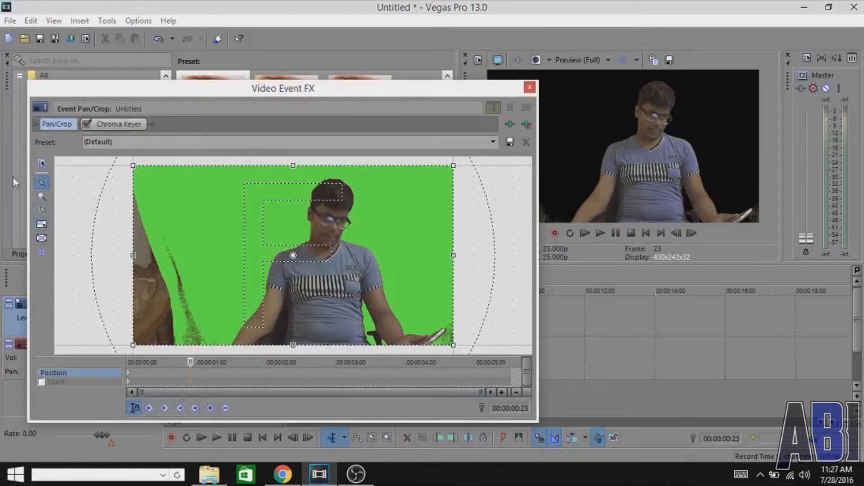
drag(128, 257, 222, 254)
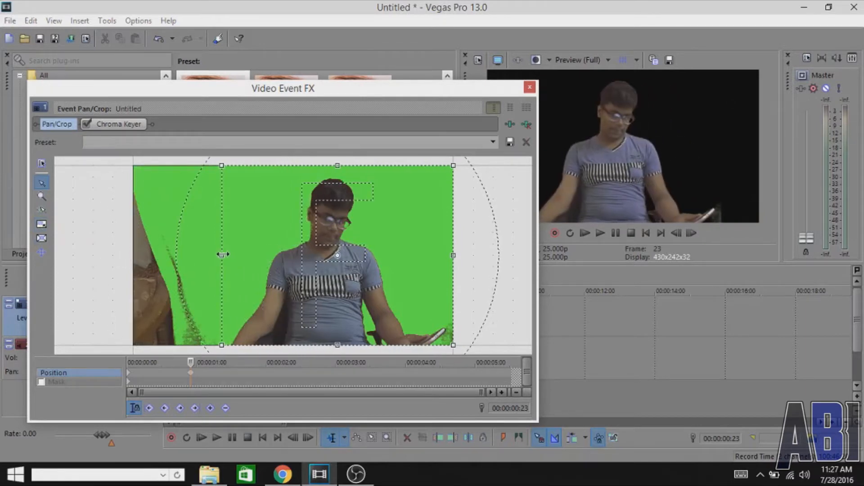
click(529, 88)
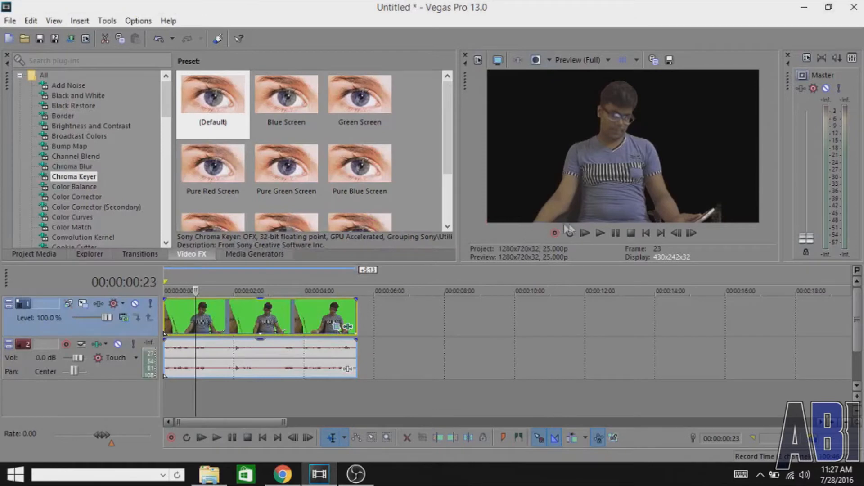
click(603, 233)
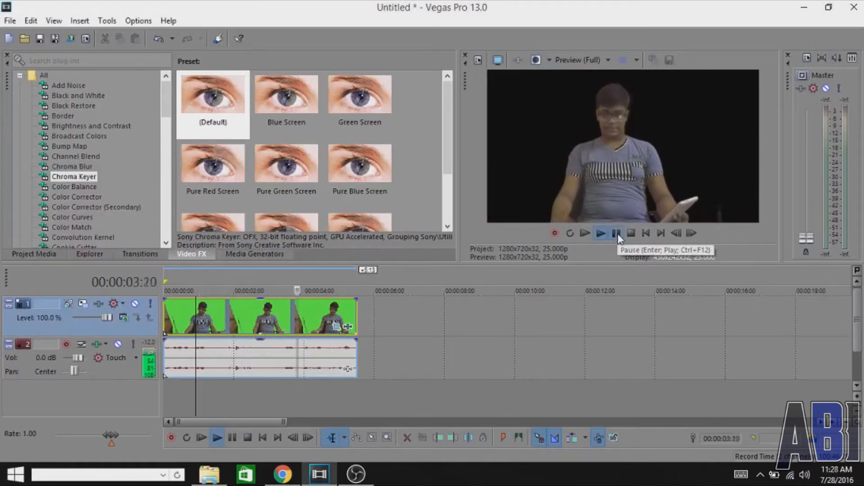
click(615, 233)
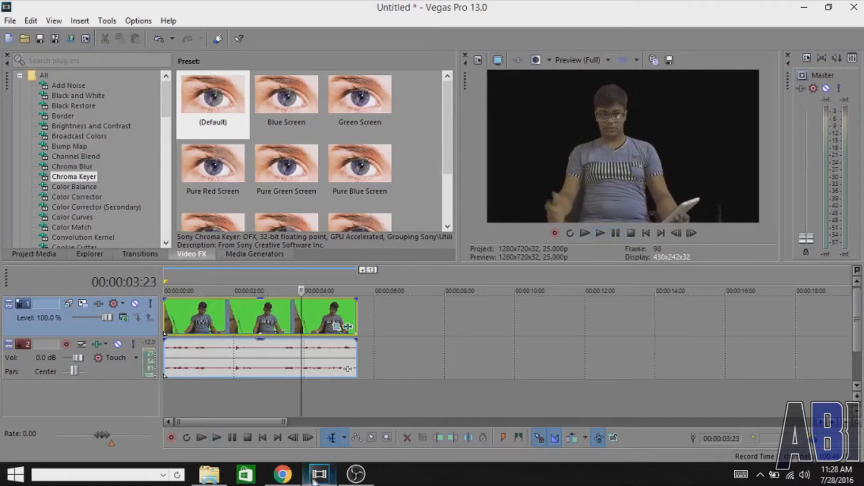
Switch to Chrome and run a Google image search for "background" in a new tab
click(296, 481)
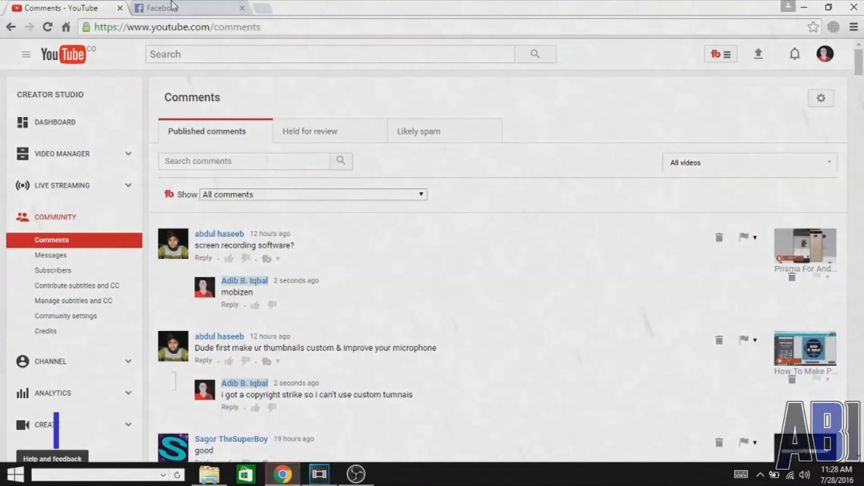
click(265, 8)
drag(323, 5, 223, 8)
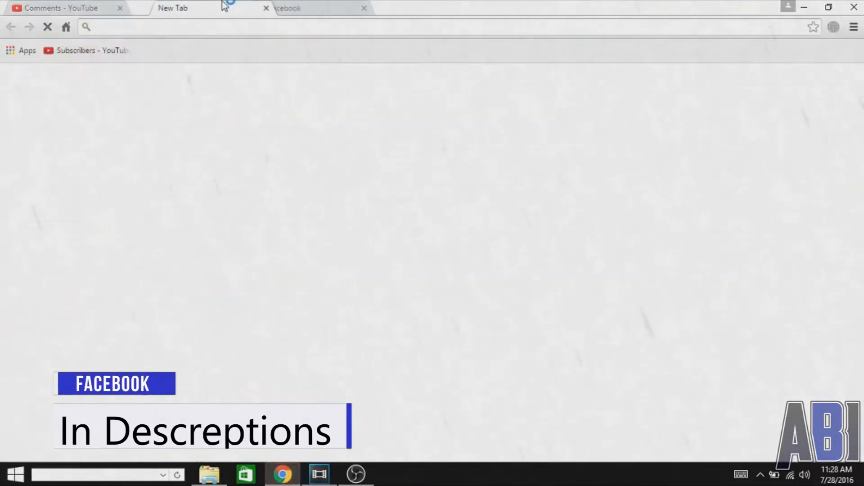
text(bac)
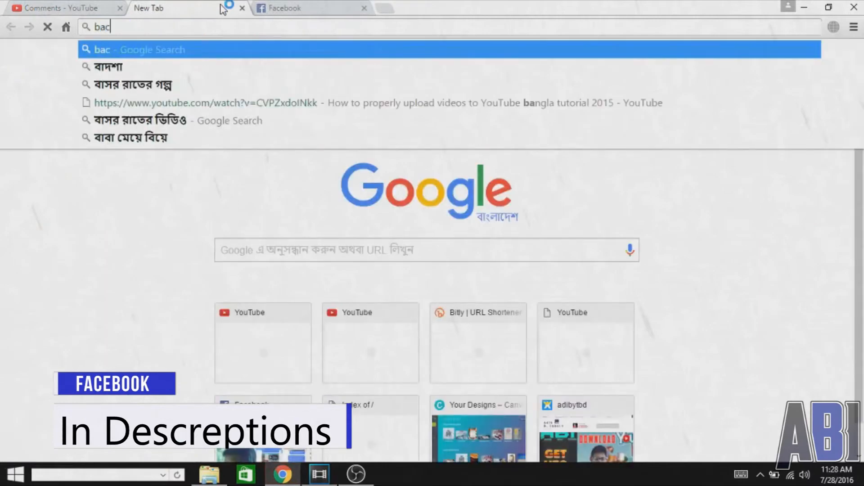
text(kground)
key(Return)
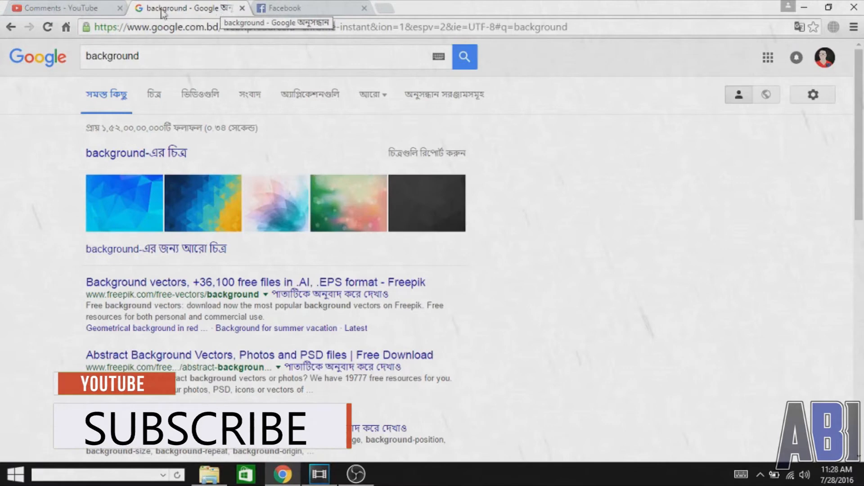
click(162, 105)
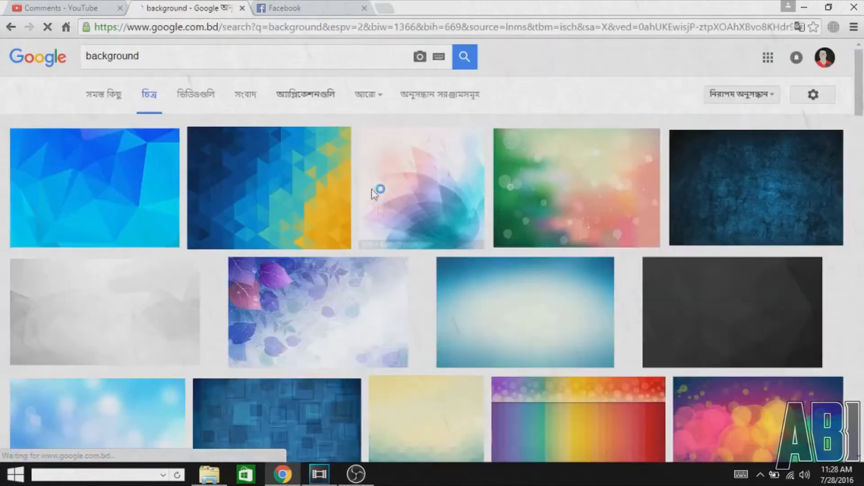
Browse the image results and select the 960 × 640 Bokeh, Background picture from pixabay.com
scroll(549, 303, down, 2)
scroll(743, 286, down, 5)
click(758, 130)
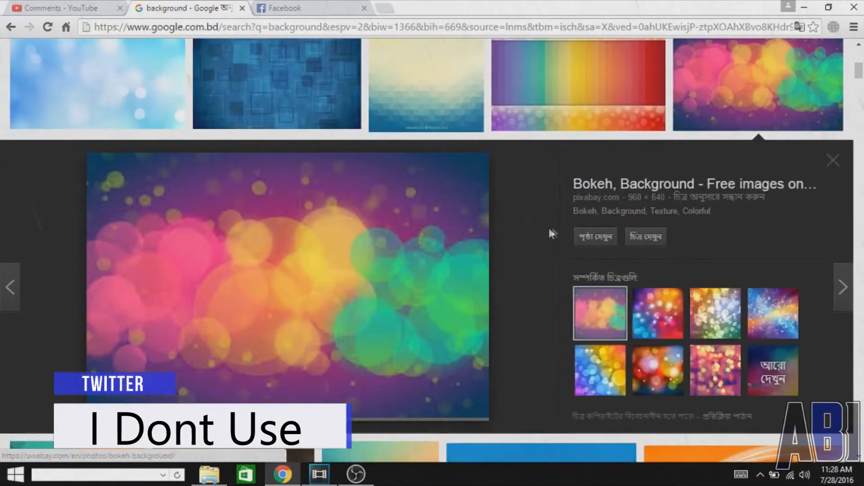
click(657, 315)
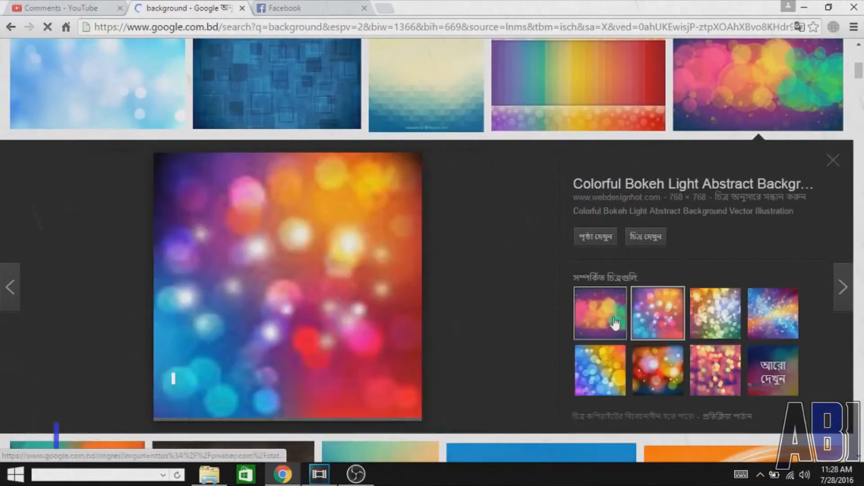
click(615, 323)
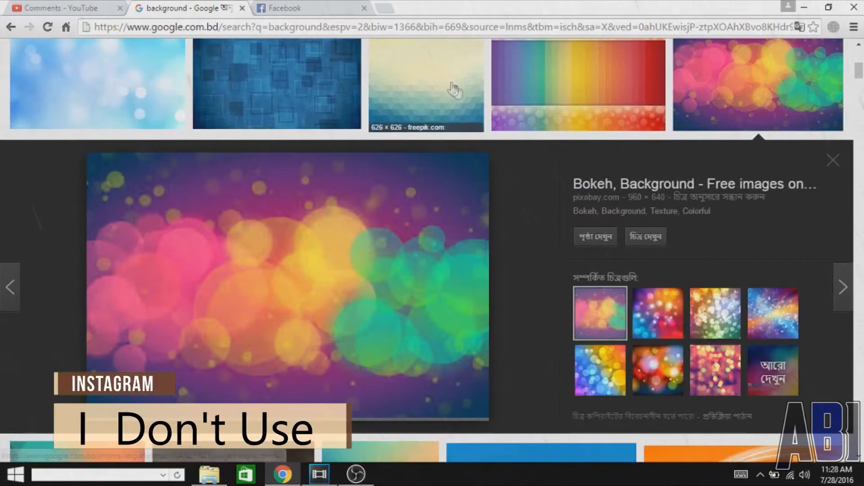
Save the bokeh picture to the desktop and add it to the Vegas Pro timeline after the green-screen clip
right_click(338, 285)
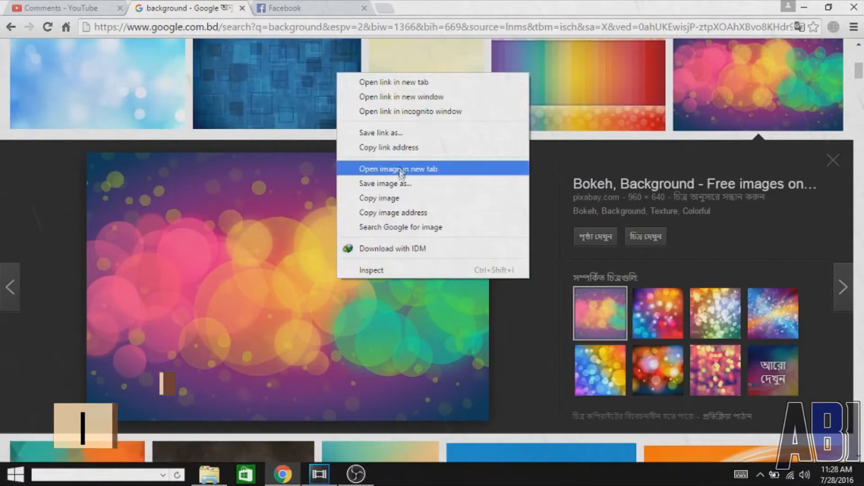
click(402, 184)
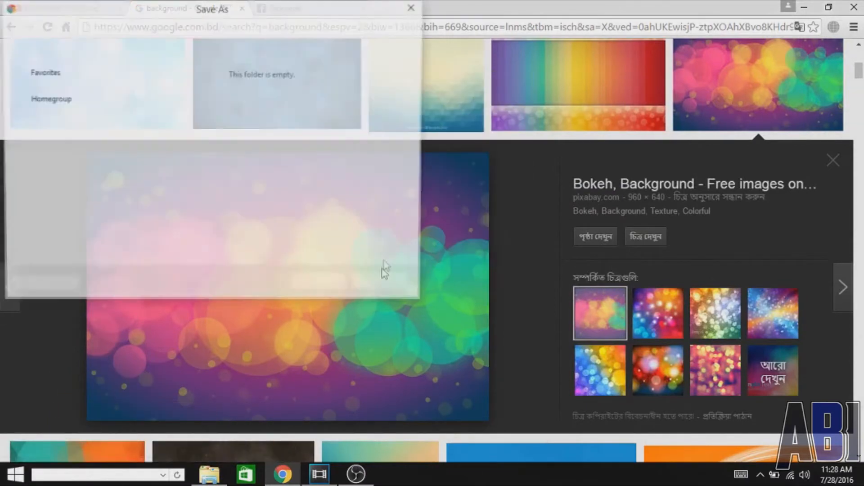
click(332, 286)
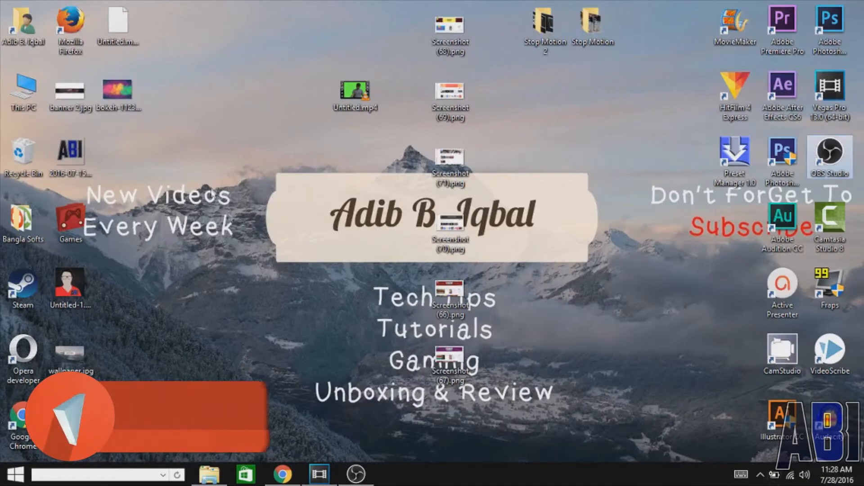
drag(118, 92, 384, 317)
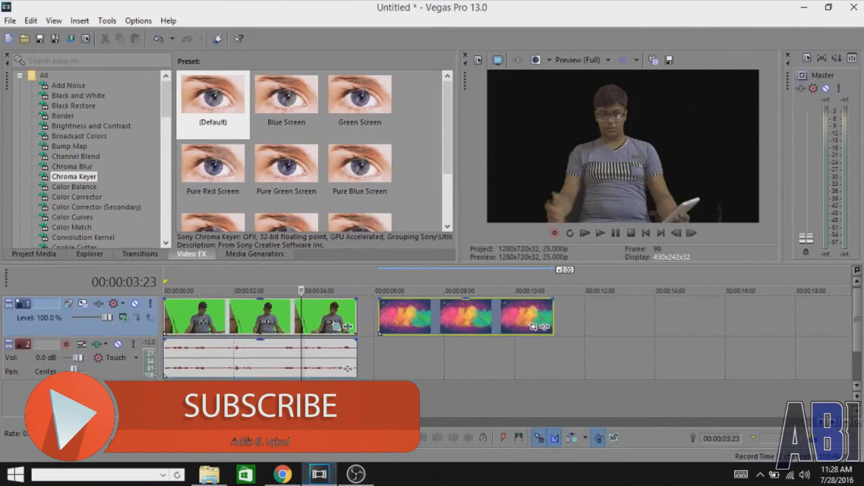
Insert a new video track and move the green-screen clip onto it, above the bokeh image's track
right_click(151, 341)
click(188, 377)
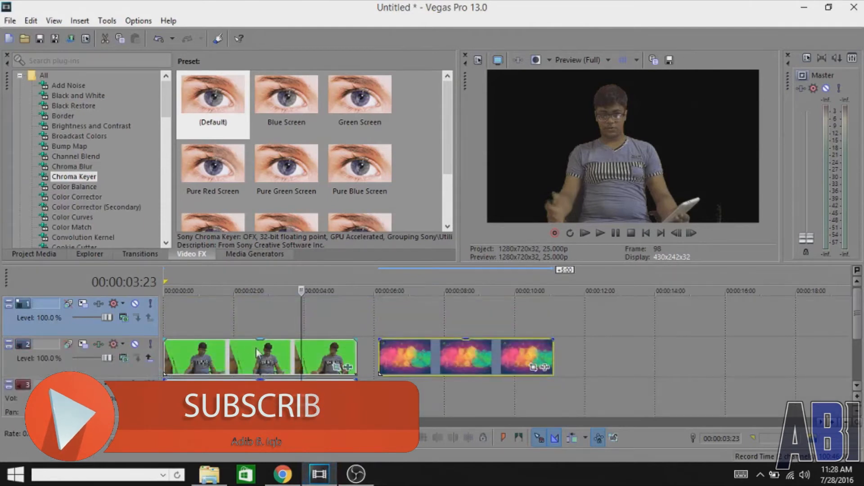
drag(243, 304, 244, 310)
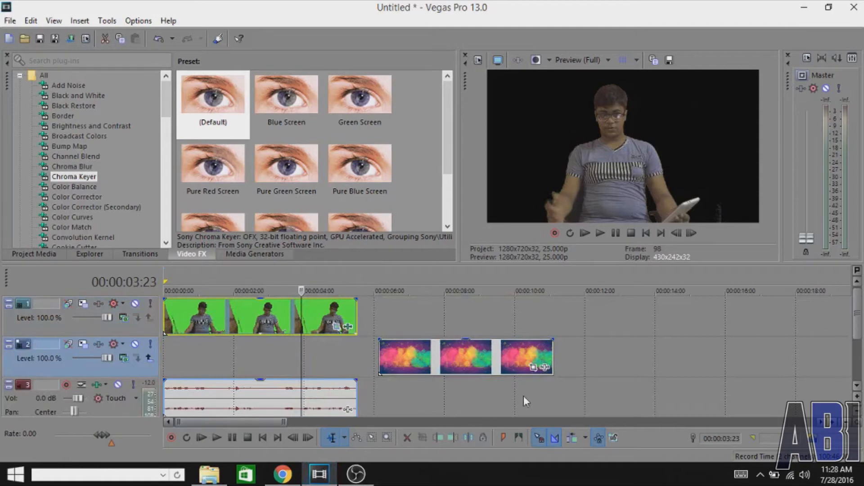
Place the bokeh image beneath the green-screen clip at the same length, with Maintain aspect ratio off and Disable resample selected
drag(524, 367, 355, 355)
right_click(321, 358)
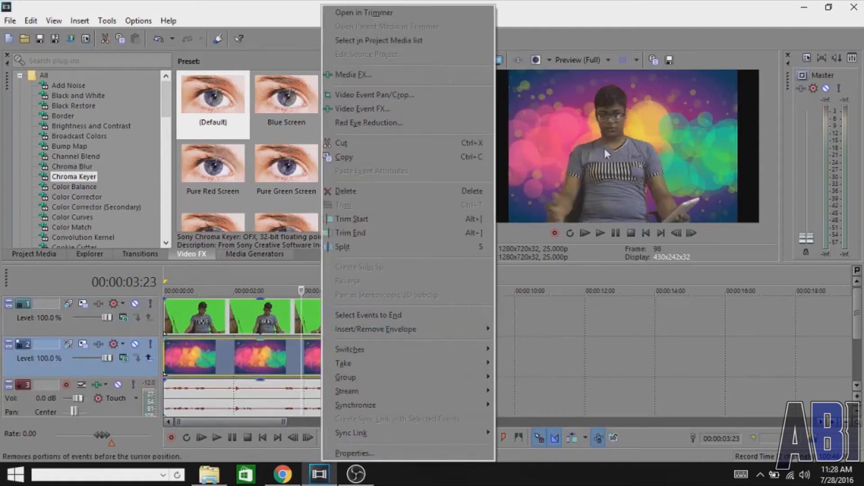
click(412, 454)
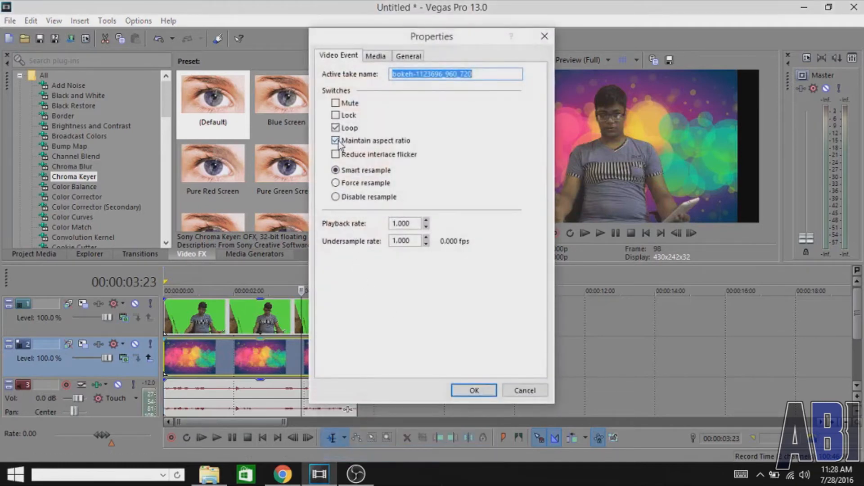
click(337, 141)
click(340, 200)
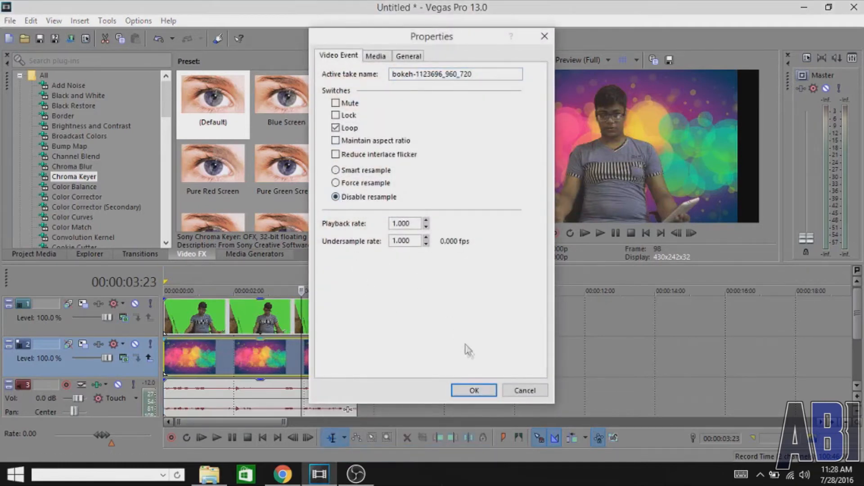
click(474, 390)
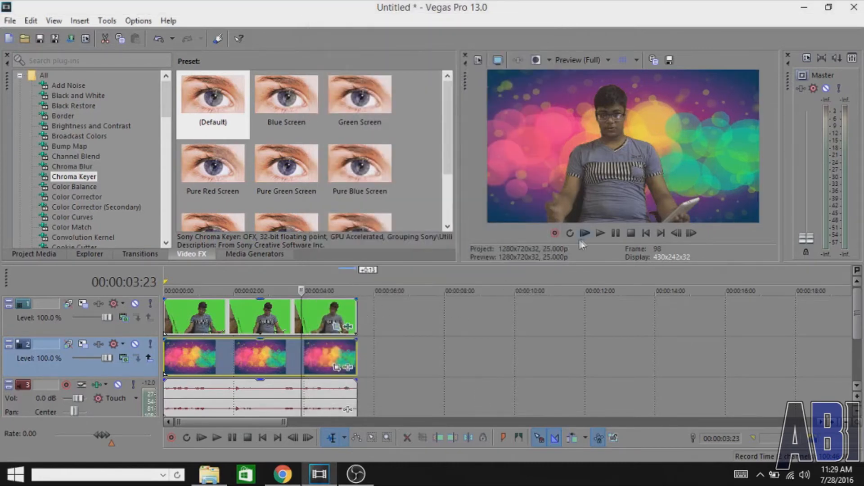
Play back the composite to check the keyed person against the bokeh background
click(600, 233)
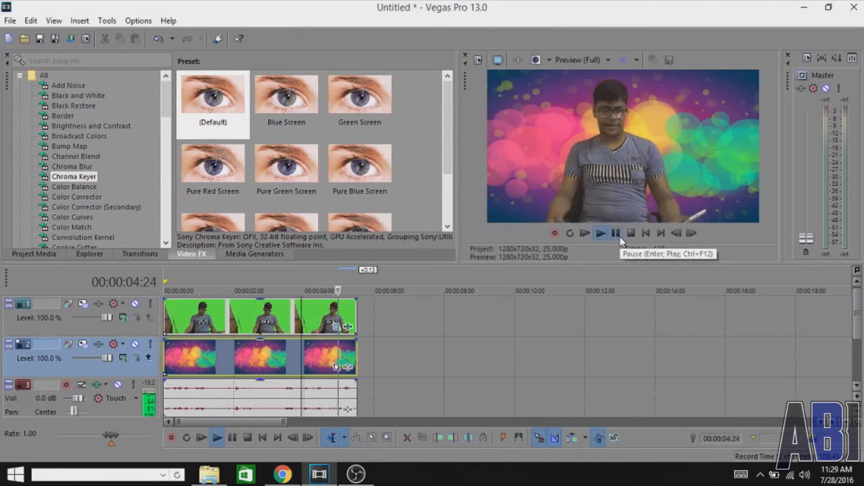
click(618, 235)
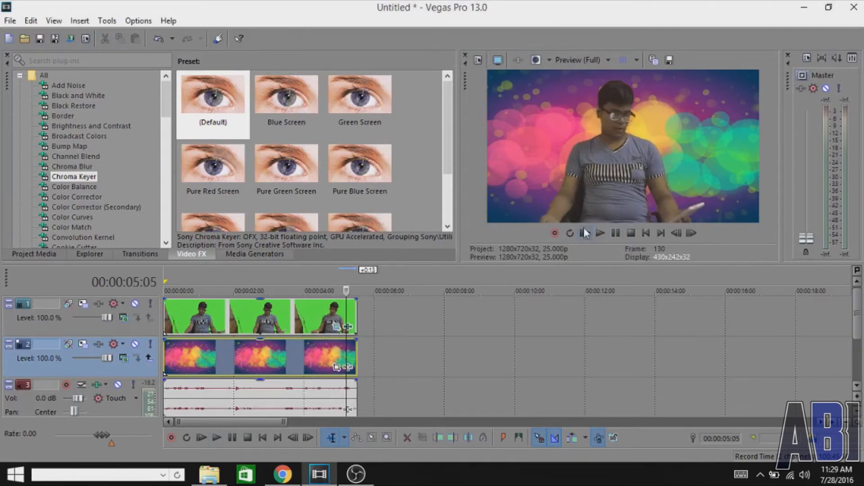
click(585, 232)
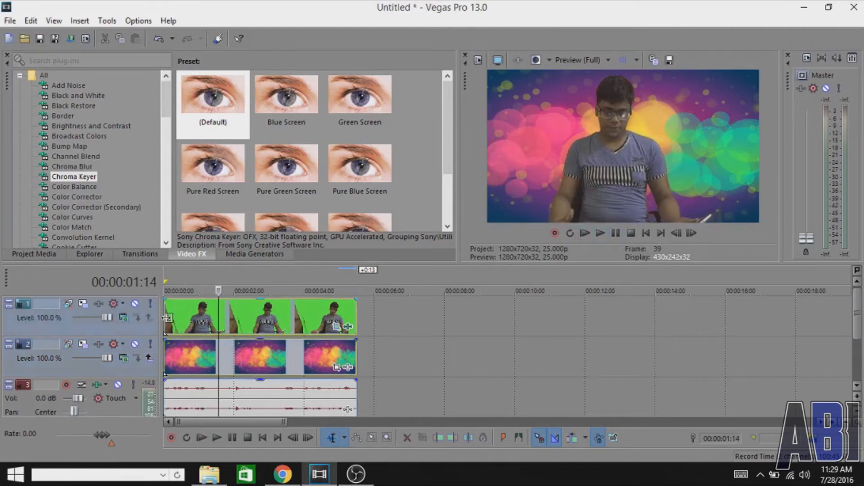
Crop off the area at the left edge of the green-screen clip with Event Pan/Crop and play back the result
click(337, 326)
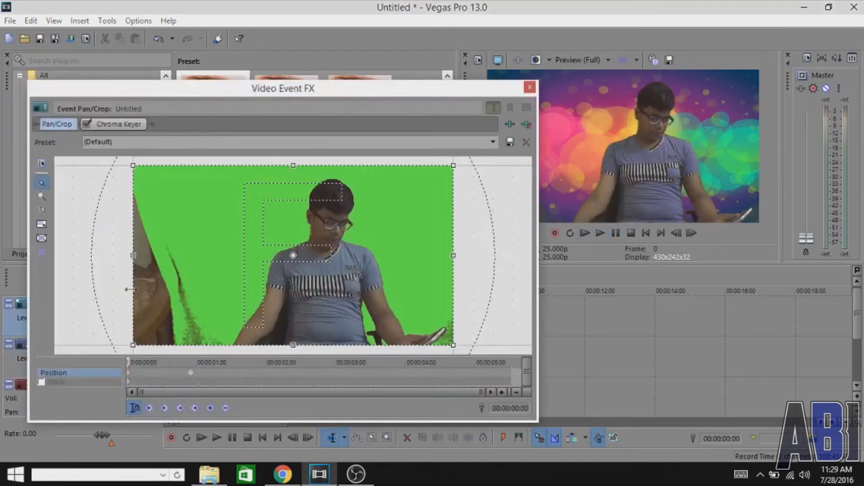
drag(134, 255, 202, 255)
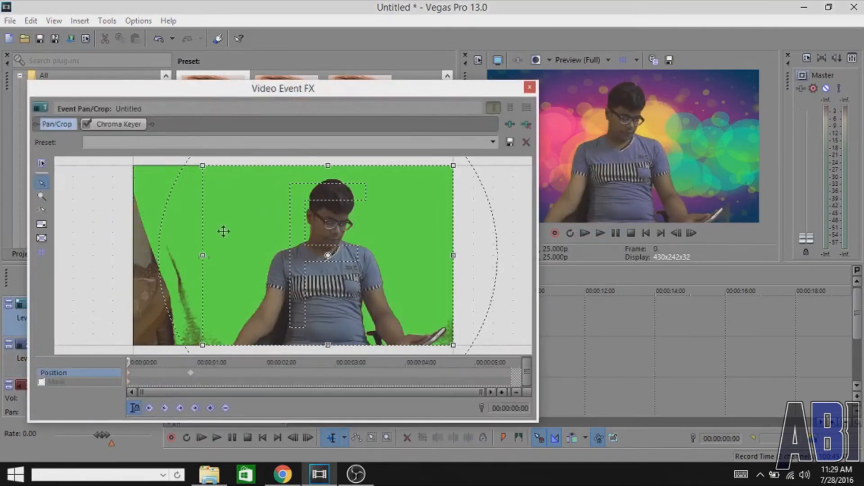
click(530, 87)
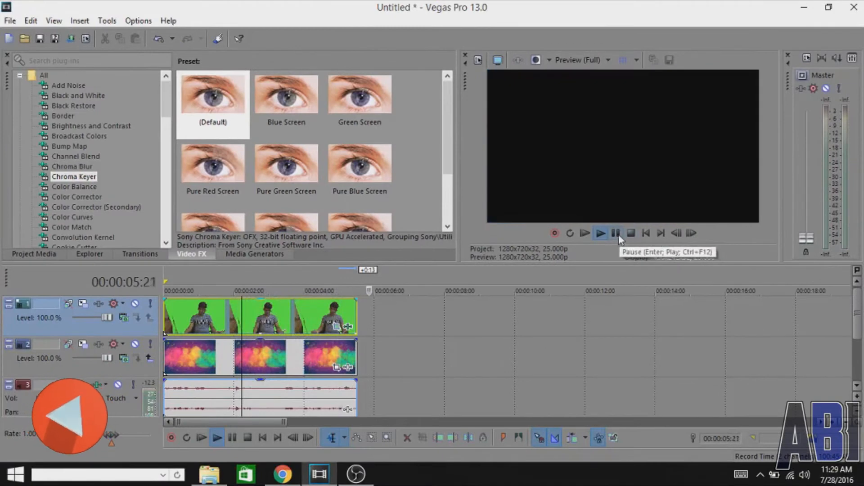
click(616, 233)
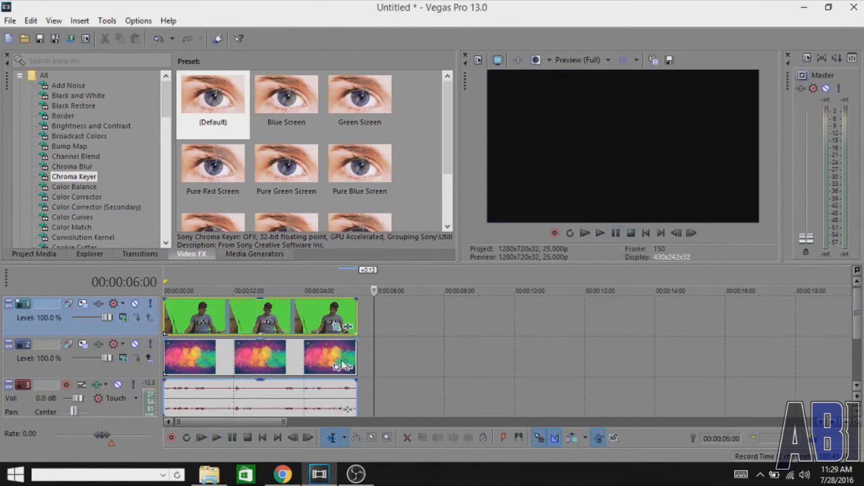
Replace the bokeh image with Studio.jpg from G:\Youtubing\Backgrounds, placed beneath the green-screen clip and matched to its length
click(328, 358)
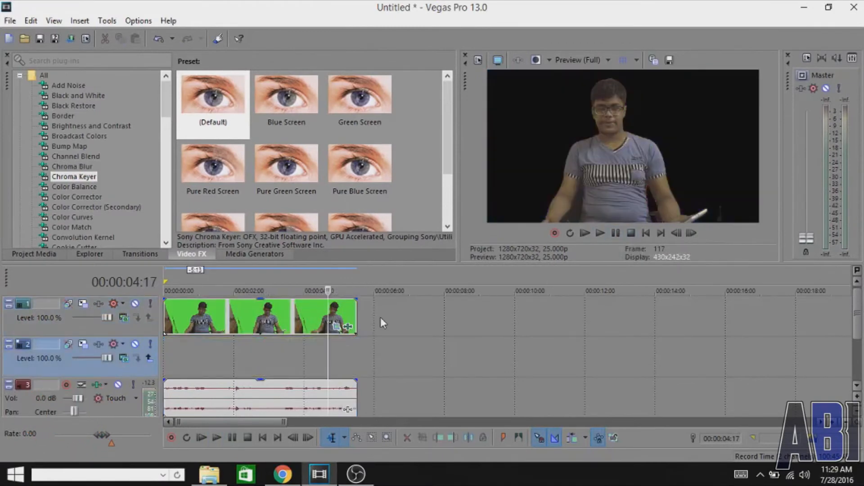
click(209, 474)
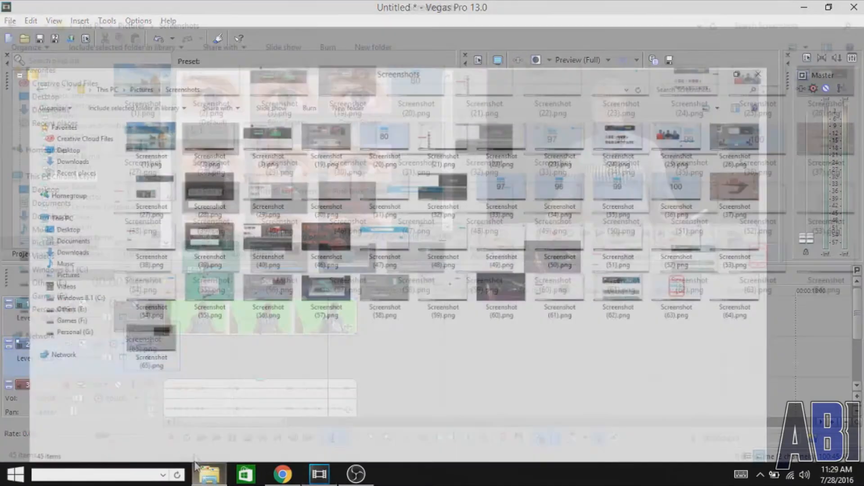
click(73, 312)
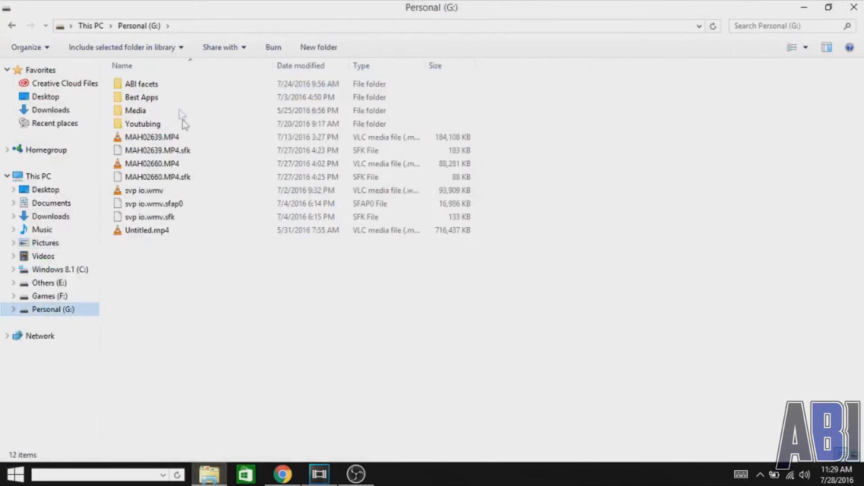
double_click(178, 122)
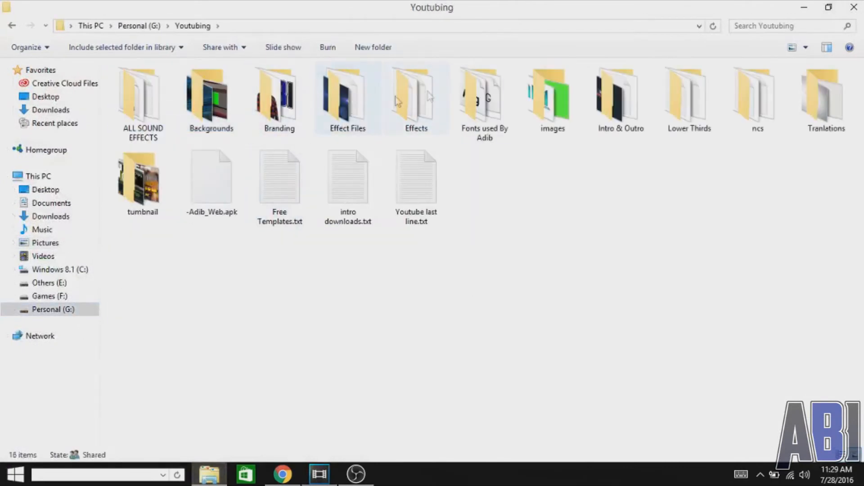
double_click(195, 107)
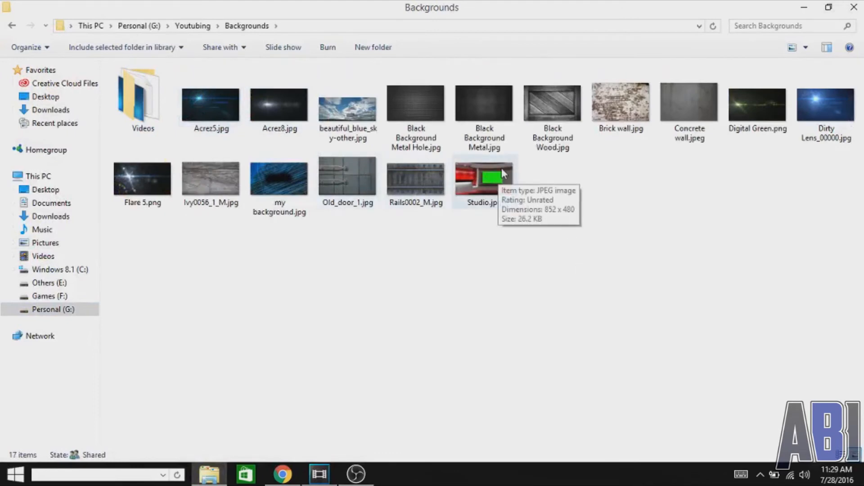
drag(498, 174, 246, 360)
drag(338, 350, 357, 350)
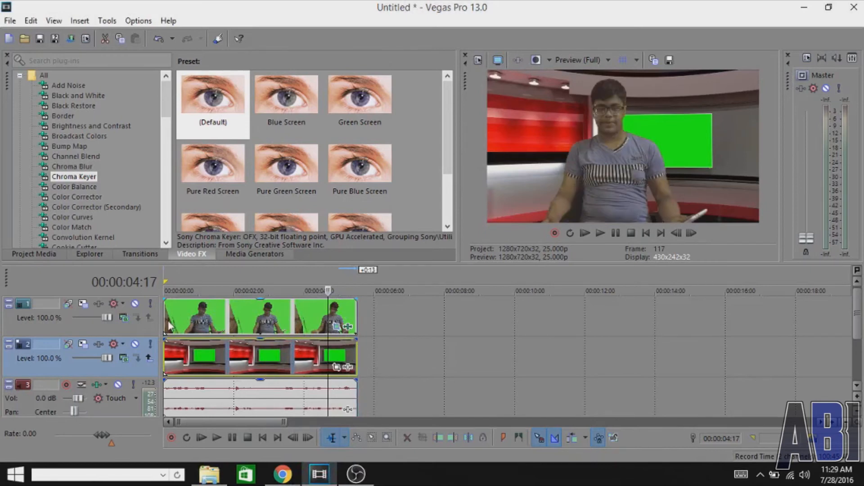
Use Track Motion to scale the green-screen clip's track to about 946 × 532, move it to about X -324, Y -102, and preview it
click(155, 322)
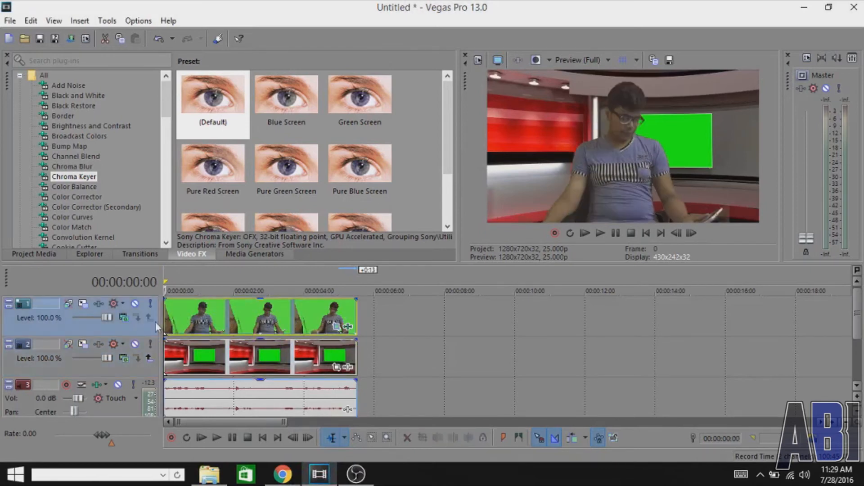
click(84, 305)
drag(525, 95, 570, 239)
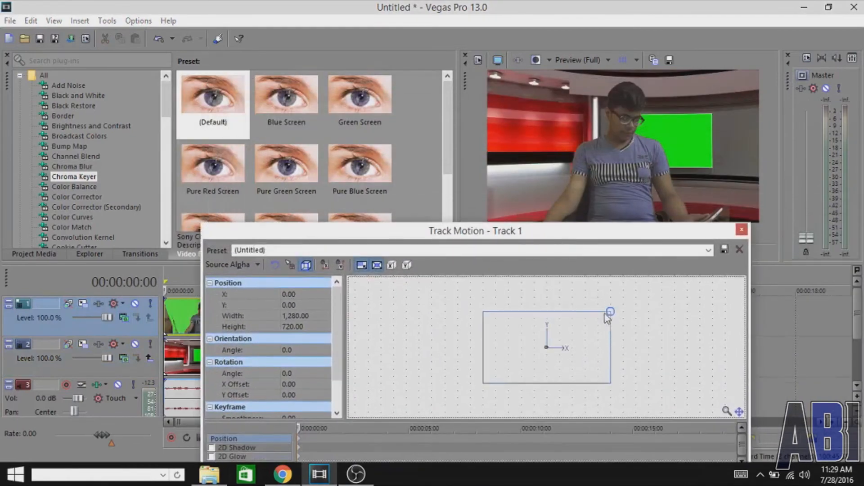
drag(606, 315, 592, 317)
drag(558, 356, 531, 367)
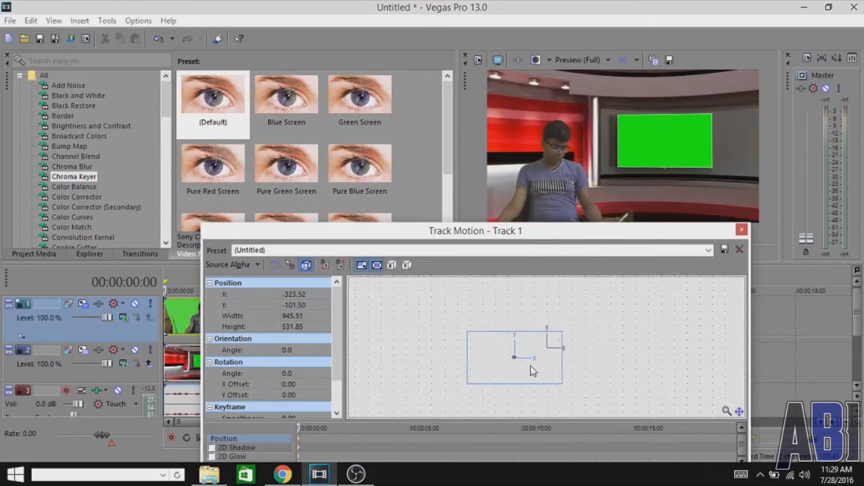
click(741, 229)
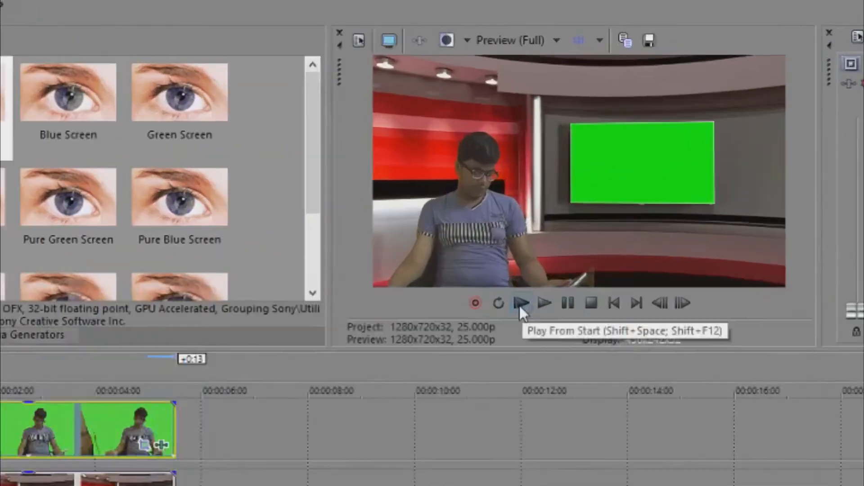
click(584, 233)
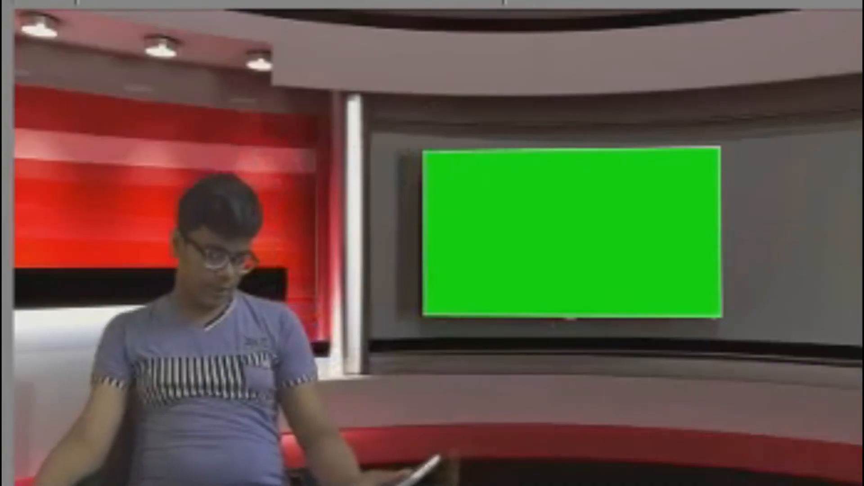